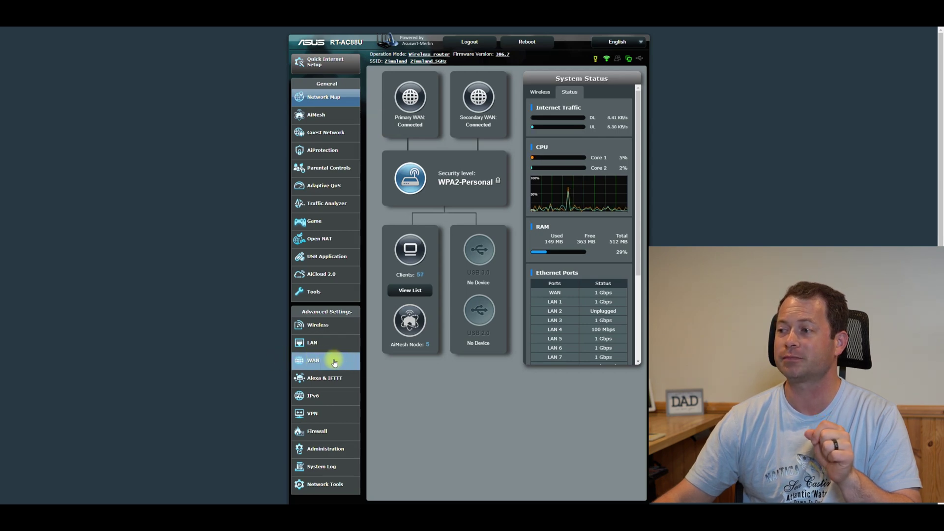
# Step: In WAN > Dual WAN, switch Enable Dual WAN off and back on, with USB kept as secondary
pyautogui.click(334, 362)
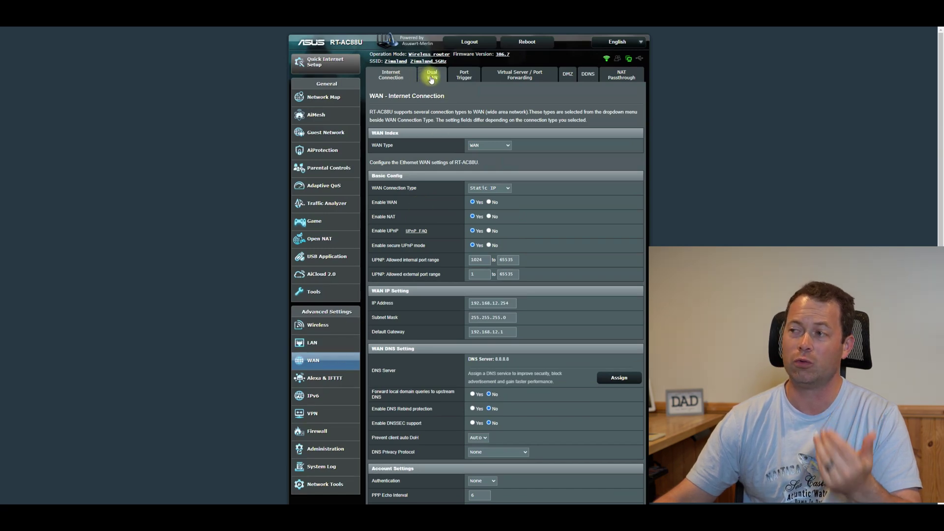
pyautogui.click(431, 78)
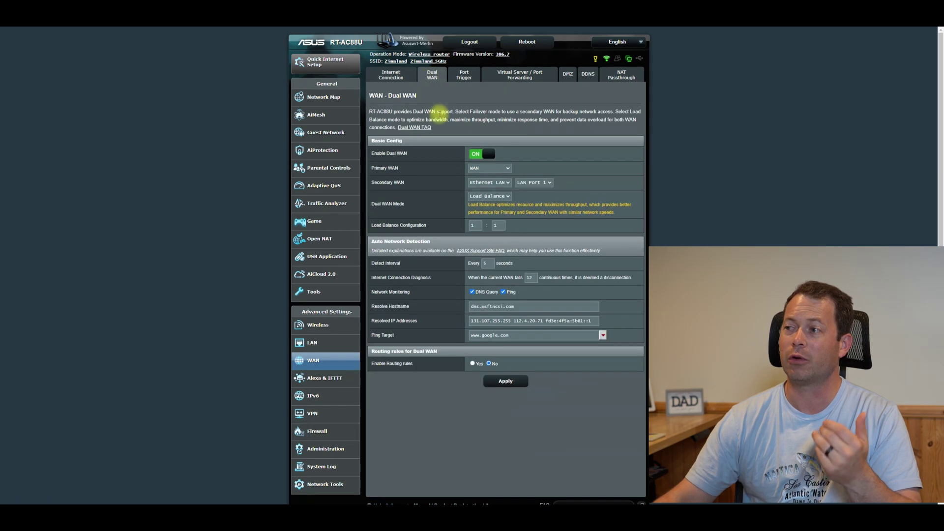
pyautogui.click(486, 156)
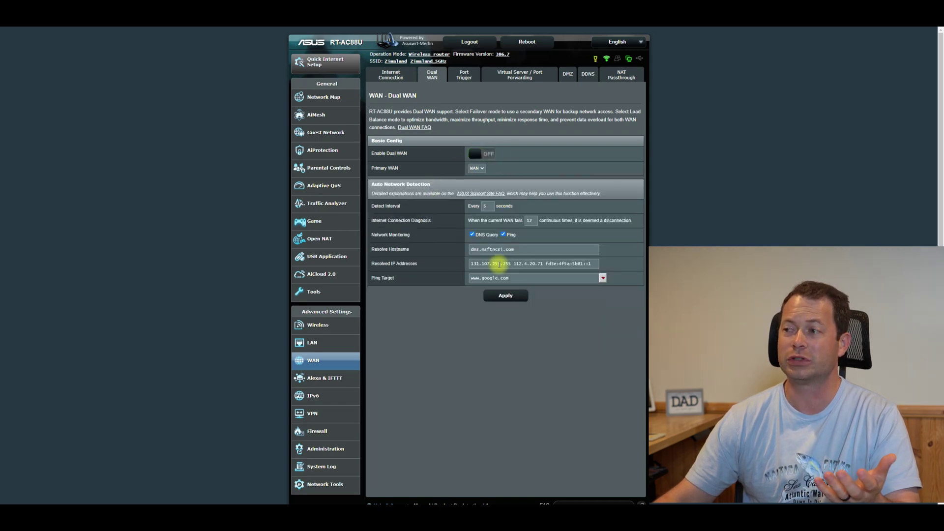
pyautogui.click(475, 155)
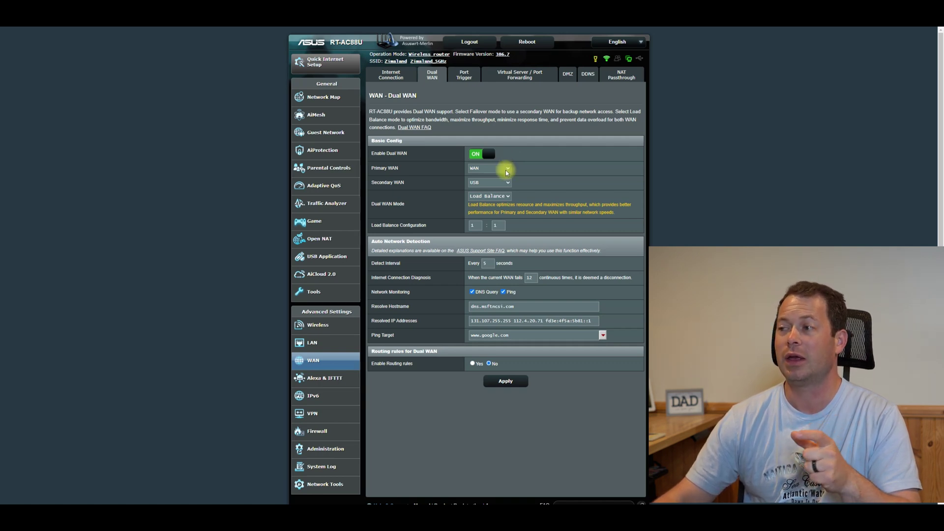
pyautogui.click(506, 170)
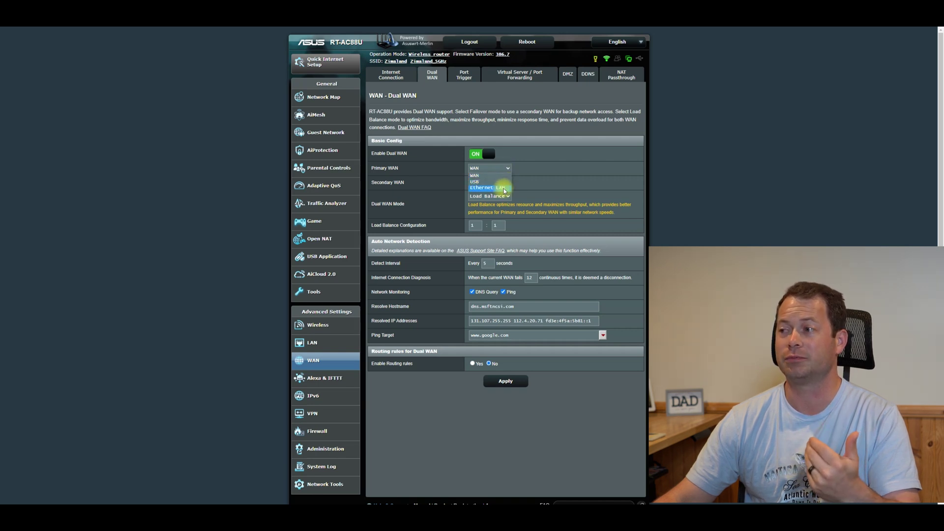
# Step: Keep WAN as primary and set the secondary WAN to Ethernet LAN on LAN Port 1
pyautogui.click(501, 183)
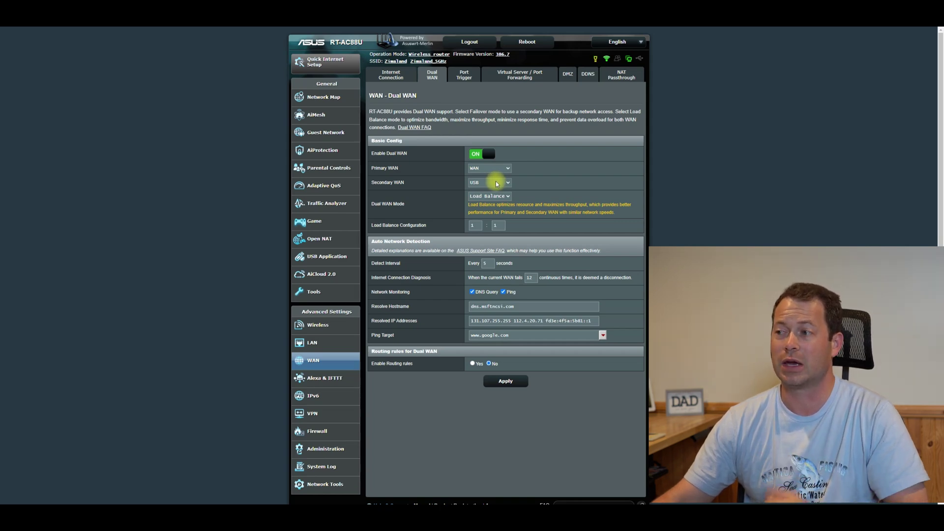
pyautogui.click(497, 183)
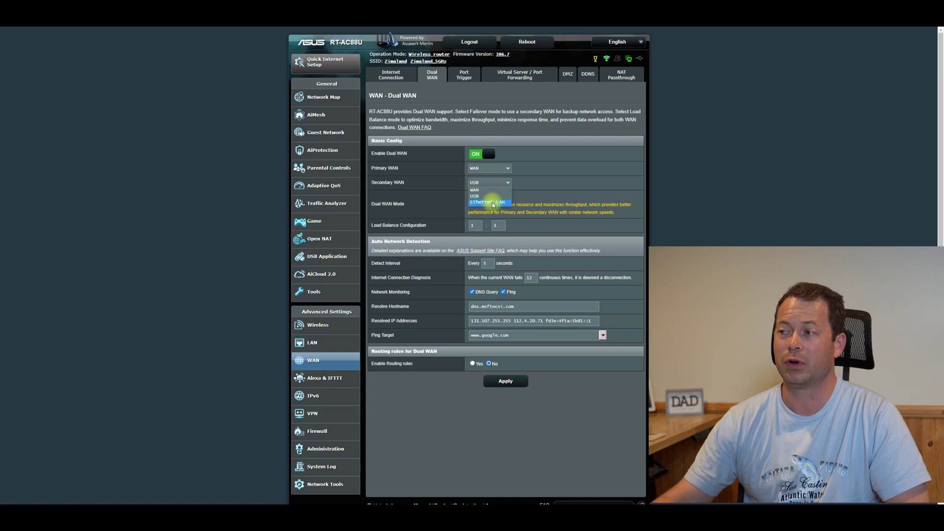
pyautogui.click(492, 202)
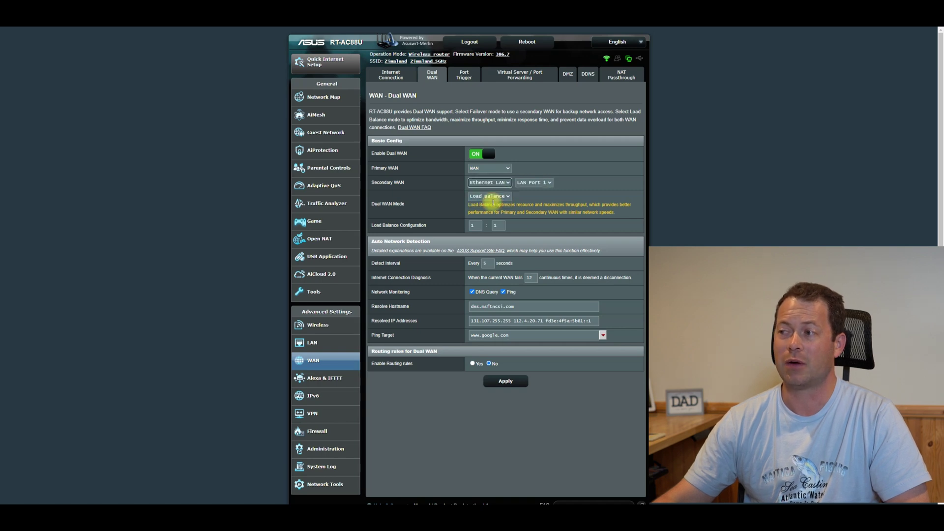
pyautogui.click(542, 184)
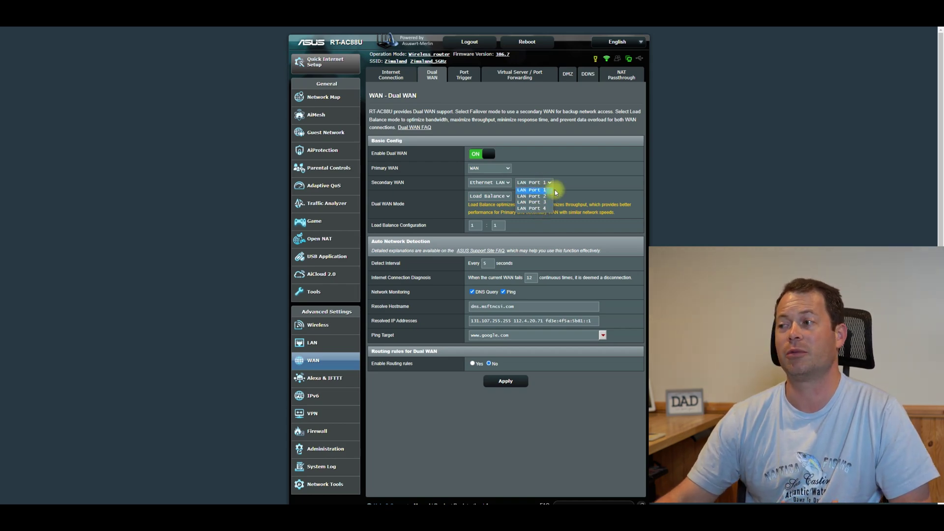
pyautogui.click(568, 181)
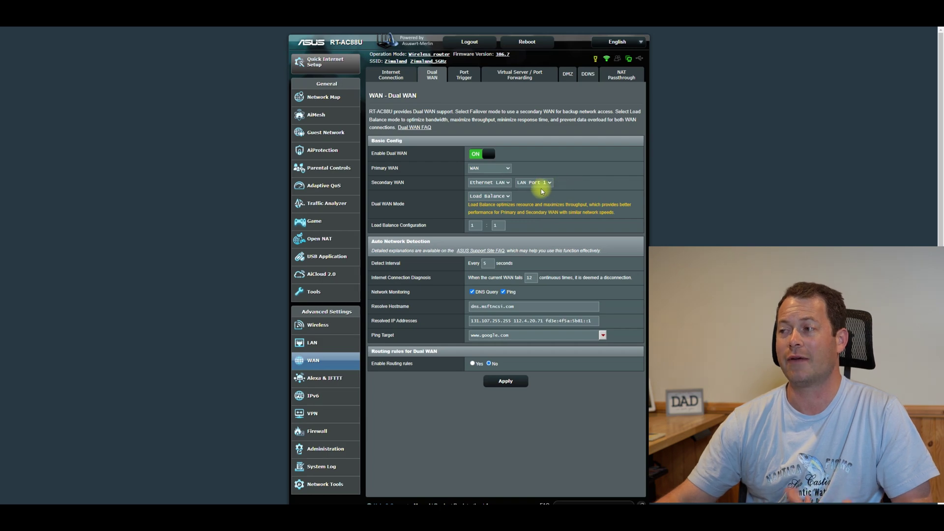
# Step: Try a load balance ratio value of 9, then set the Dual WAN Mode to Fail Over
pyautogui.click(508, 196)
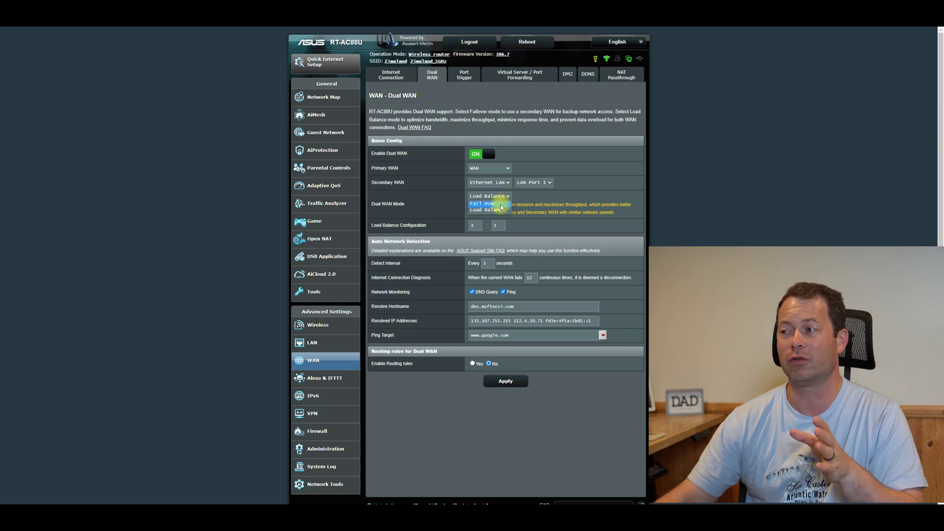
pyautogui.click(521, 193)
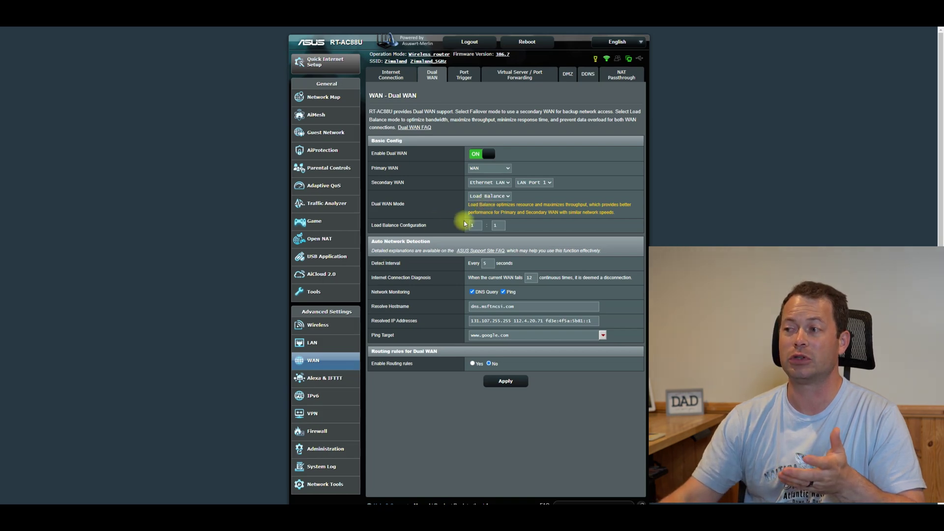
pyautogui.click(475, 225)
pyautogui.click(498, 225)
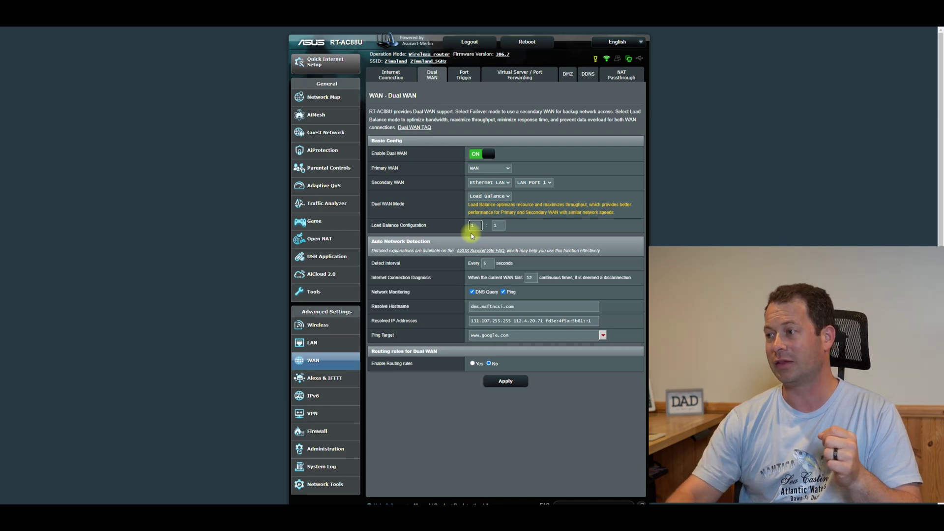
pyautogui.write('9')
pyautogui.click(499, 226)
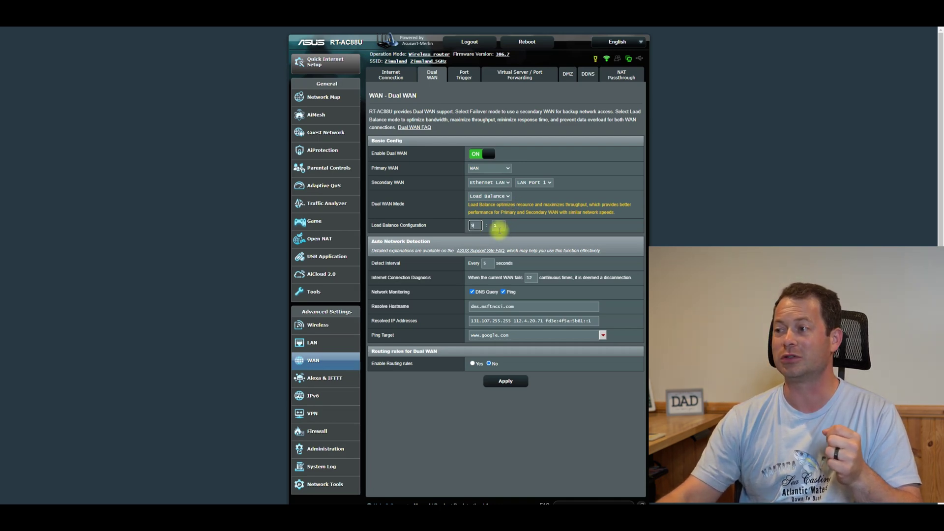
pyautogui.click(473, 225)
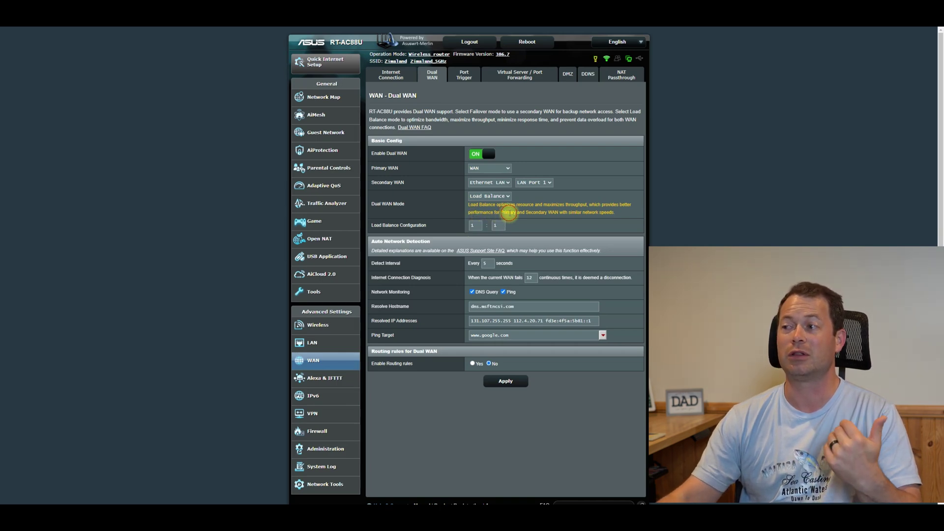
pyautogui.click(508, 196)
pyautogui.click(500, 203)
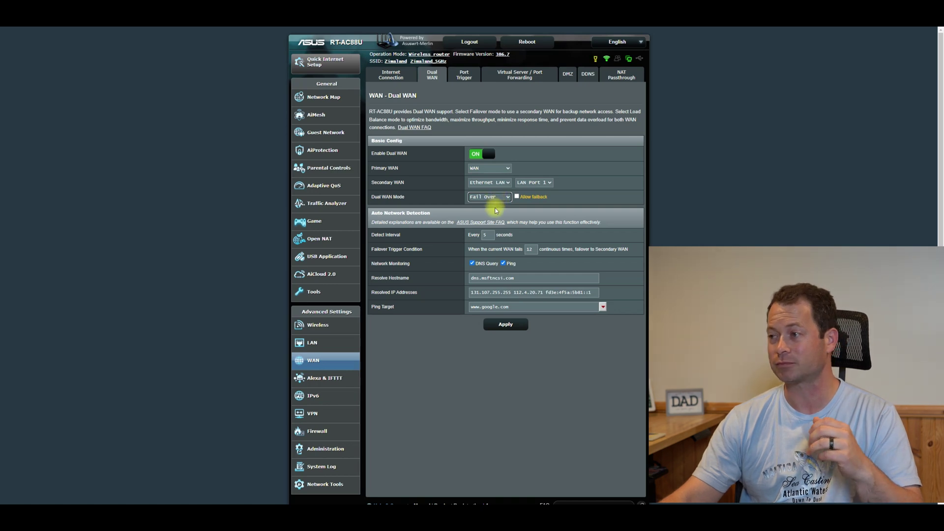
# Step: Return the Dual WAN Mode to Load Balance at 1:1, then select the 5-second detect interval
pyautogui.click(498, 198)
pyautogui.click(495, 210)
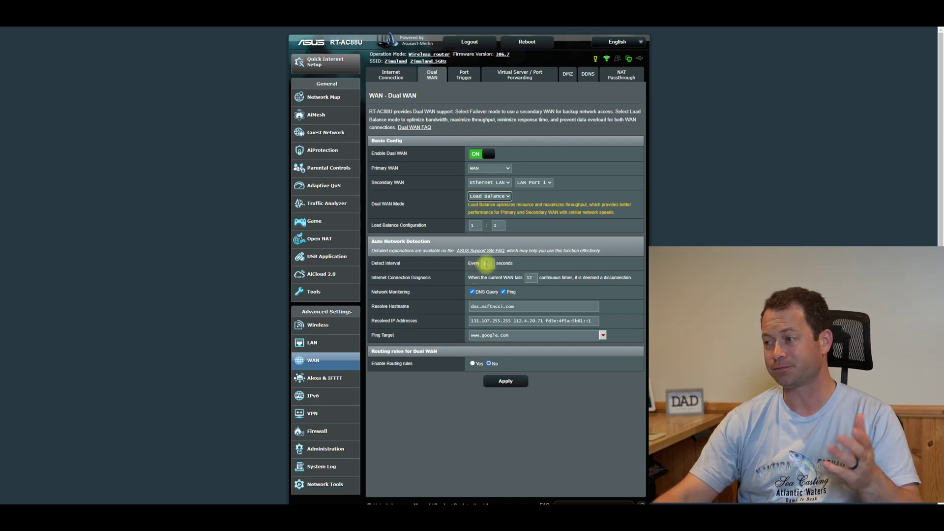
pyautogui.click(486, 264)
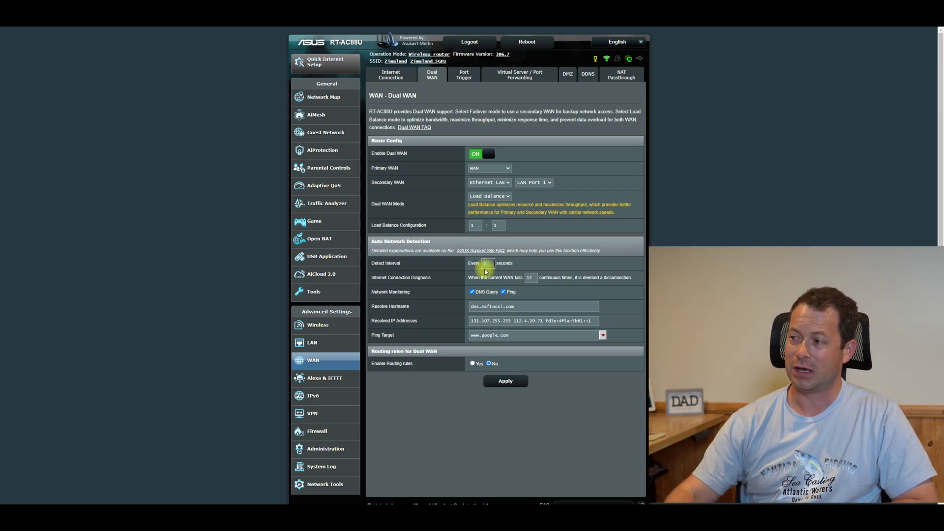
# Step: Try a 45-second detect interval and shorten the 12-failure count to one digit
pyautogui.click(530, 278)
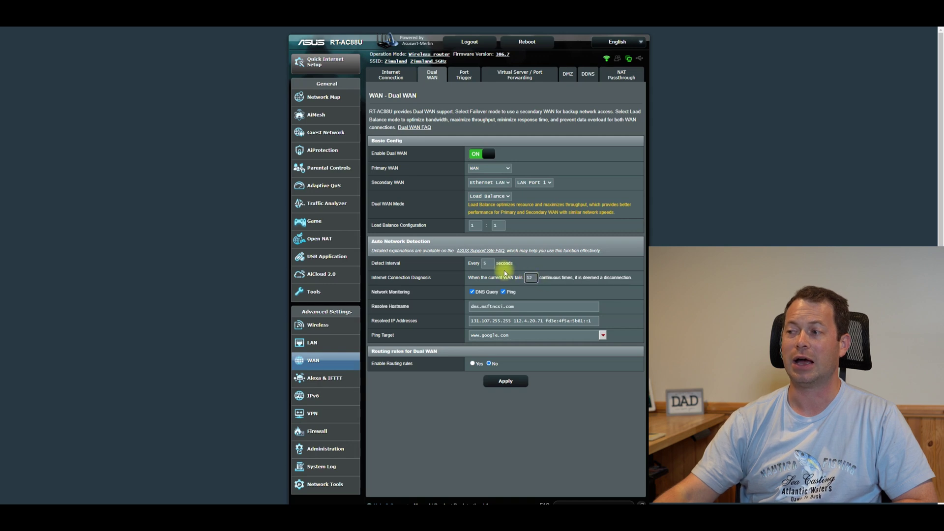
pyautogui.doubleClick(485, 263)
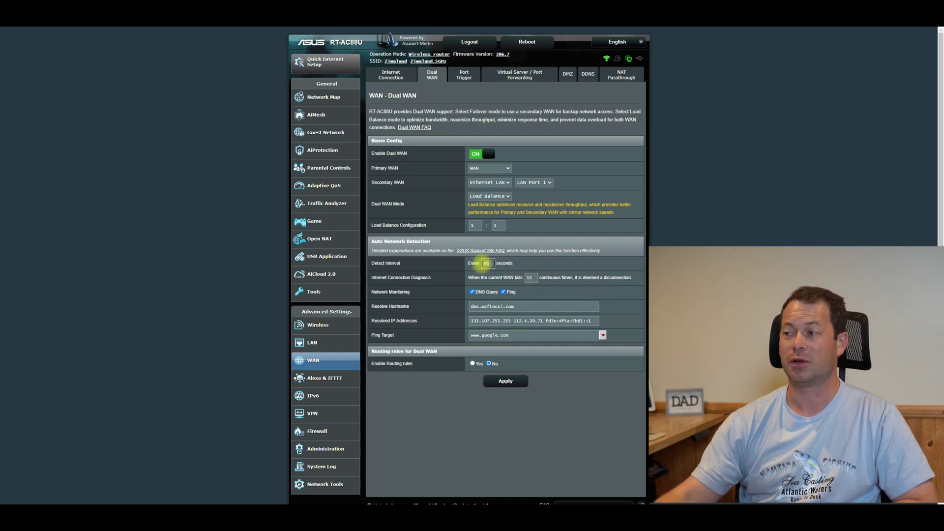
pyautogui.write('45')
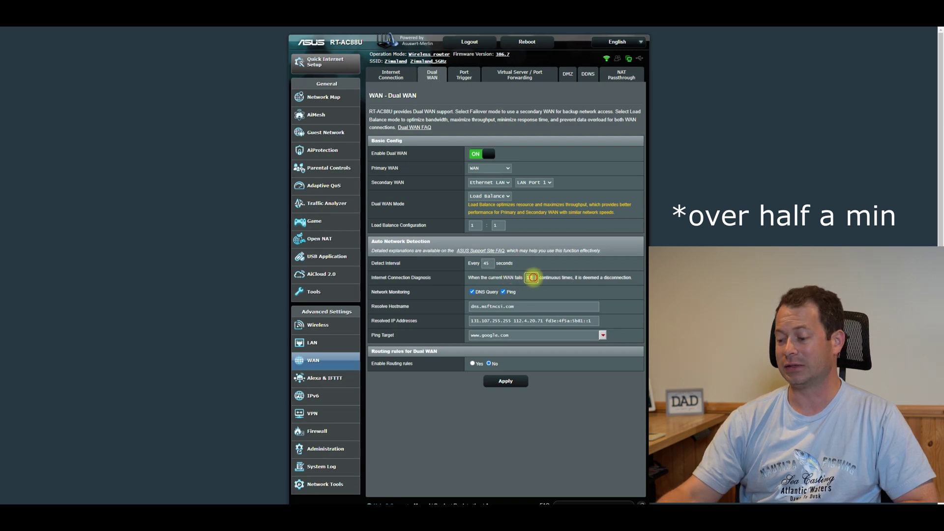
pyautogui.click(531, 278)
pyautogui.press('BackSpace')
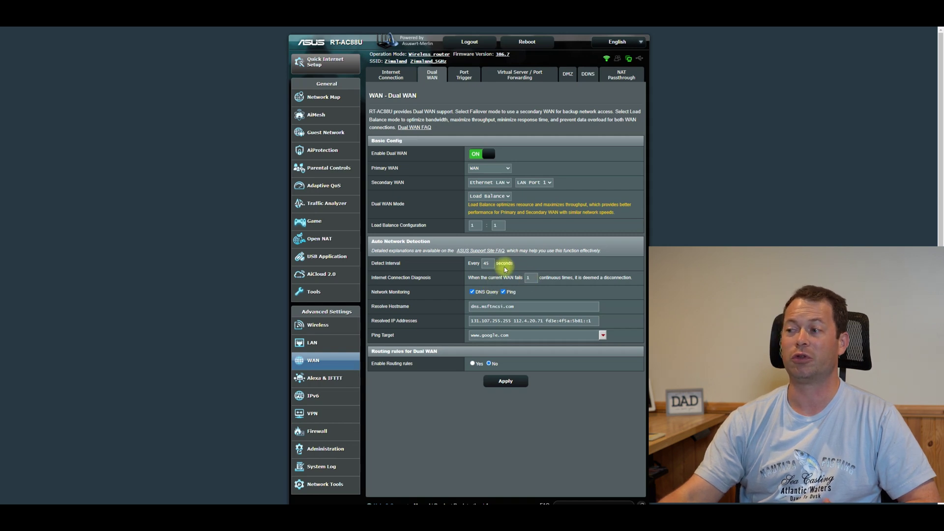
# Step: Enter a 30-second detect interval and a failure count of 2, then choose Fail over mode
pyautogui.click(489, 264)
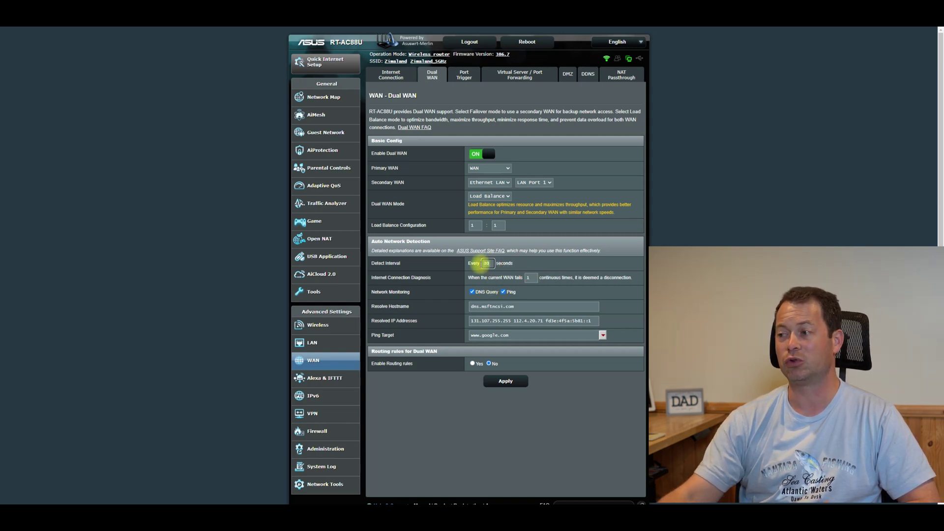
pyautogui.write('30')
pyautogui.click(524, 277)
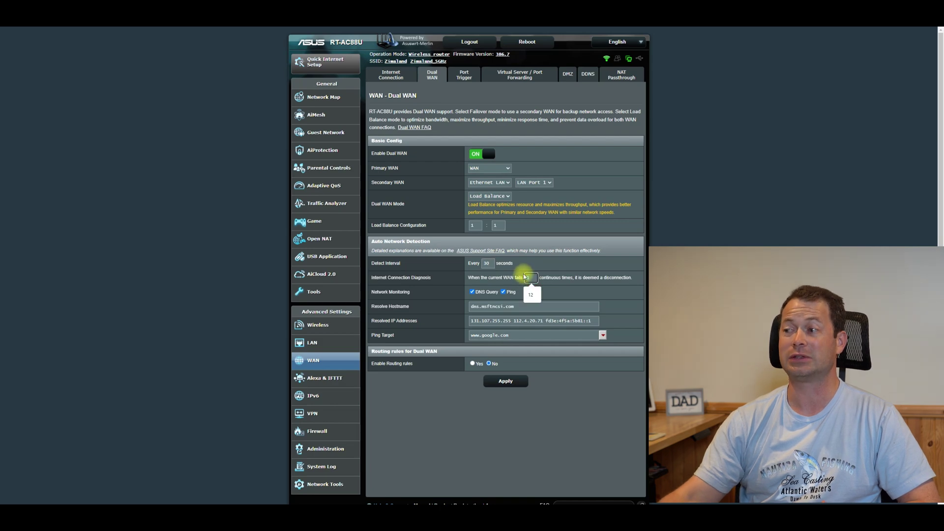
pyautogui.write('2')
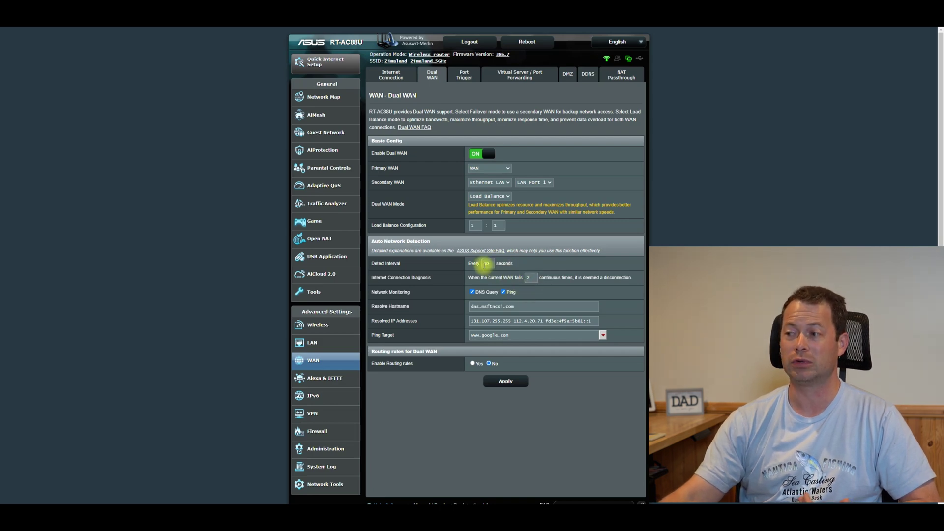
pyautogui.click(485, 263)
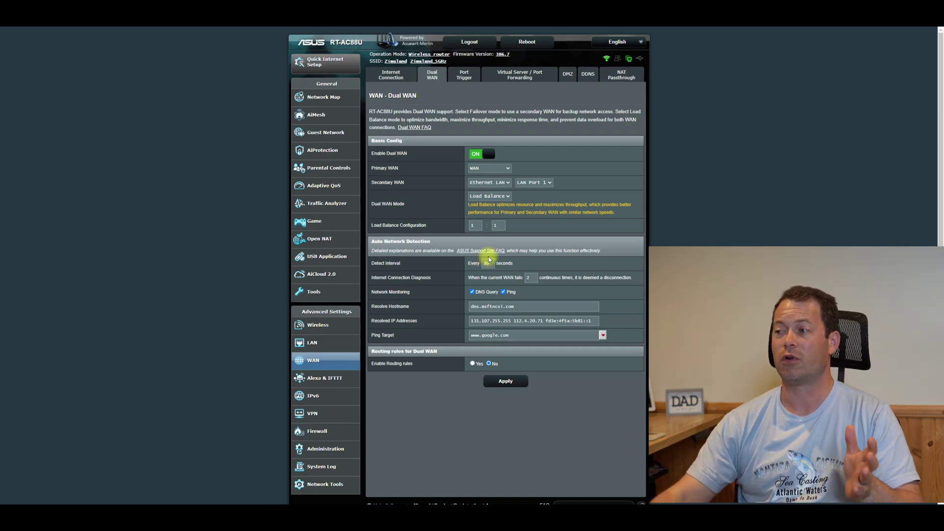
pyautogui.click(500, 196)
pyautogui.click(506, 209)
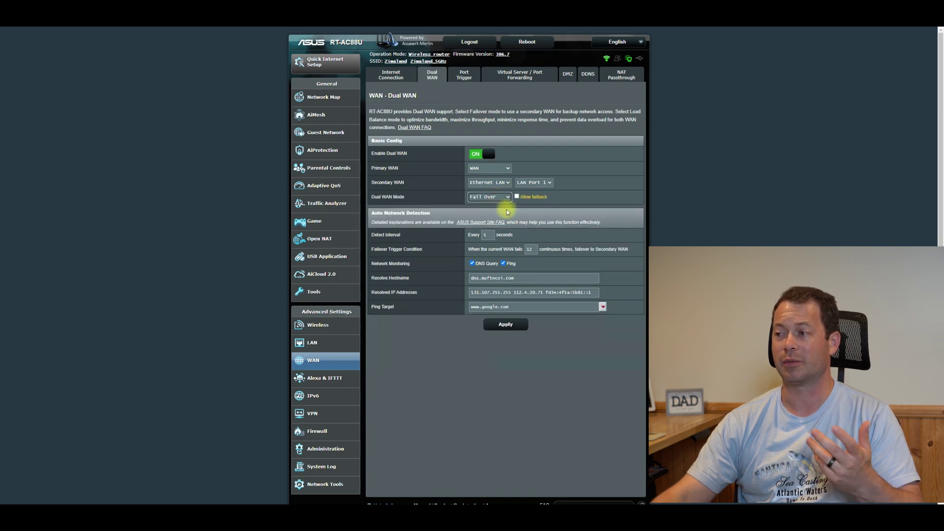
# Step: Set the failover detect interval to 30 seconds and the trigger count to 2 failures
pyautogui.click(486, 235)
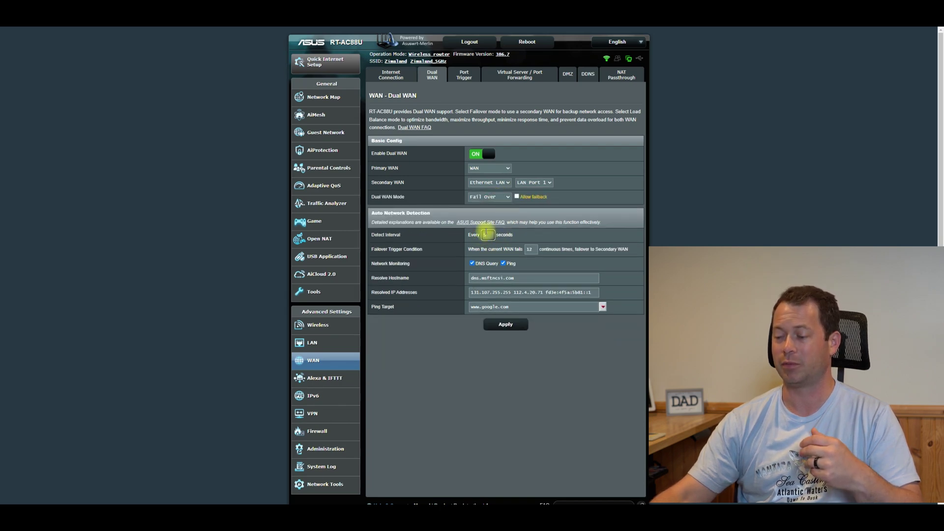
pyautogui.write('30')
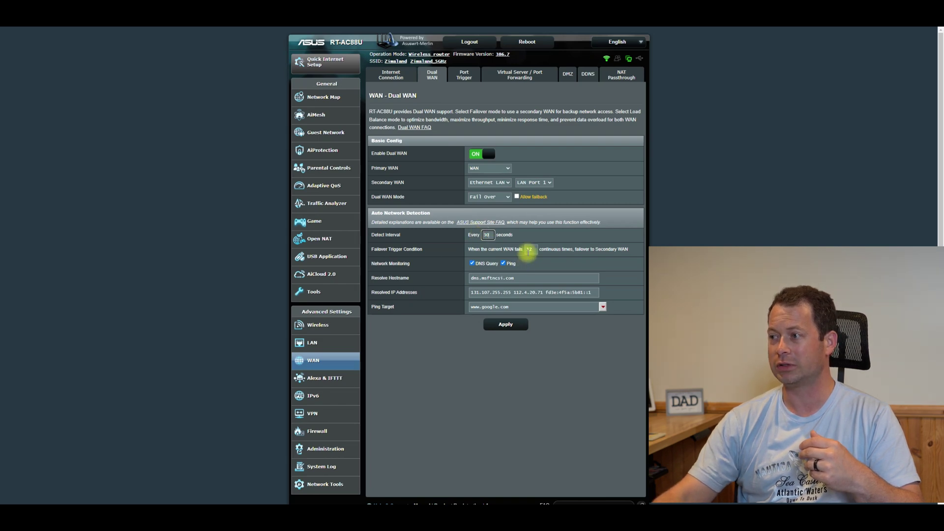
pyautogui.doubleClick(529, 250)
pyautogui.write('2')
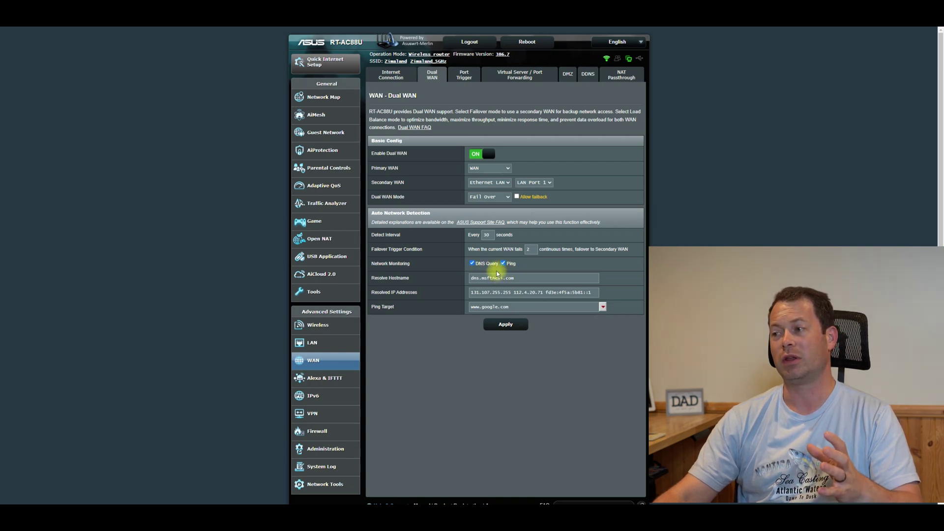
# Step: Review the DNS Query monitoring option and the ping target address
pyautogui.moveTo(477, 263); pyautogui.dragTo(499, 263)
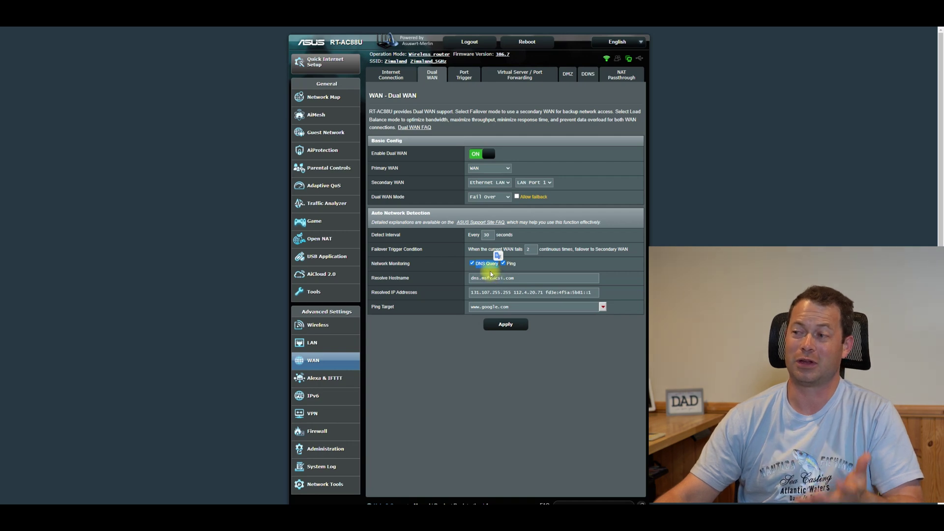
pyautogui.click(514, 261)
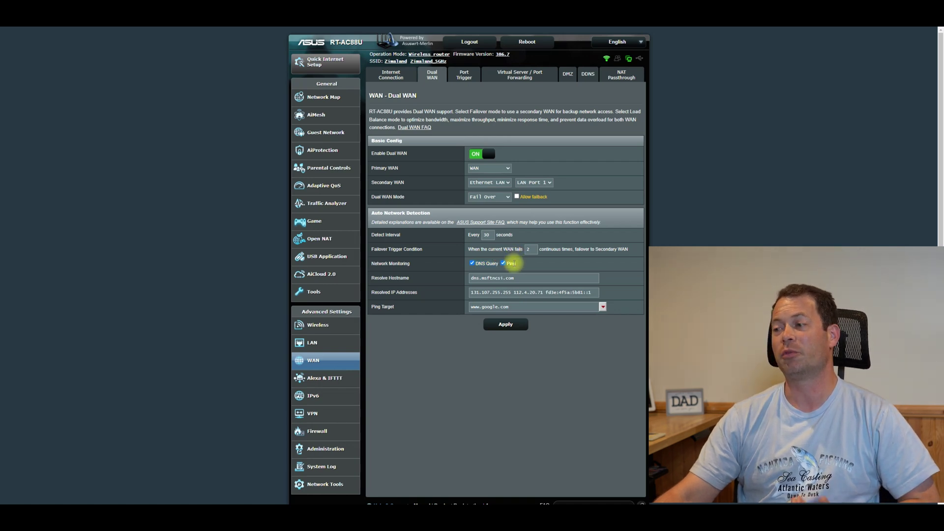
pyautogui.click(493, 305)
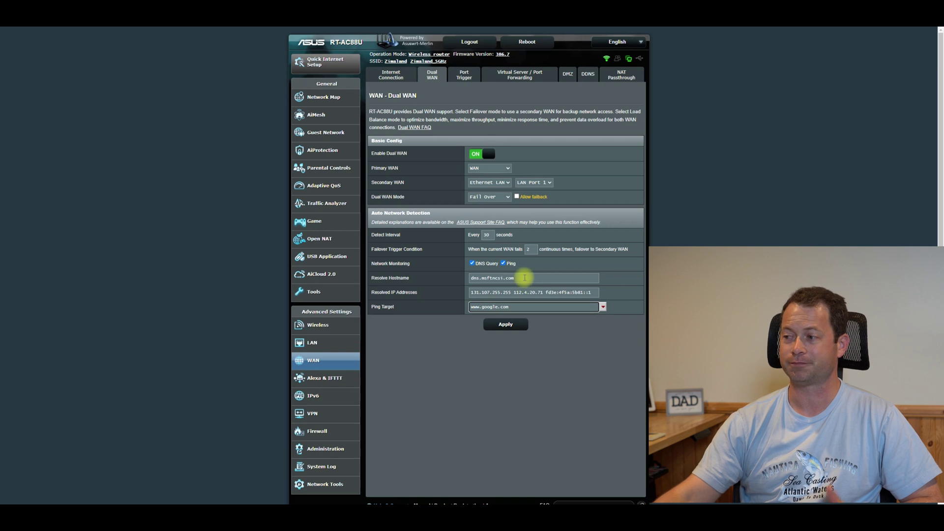
# Step: Tick Allow failback, leave its trigger count at 1, then go to Internet Connection settings
pyautogui.click(517, 197)
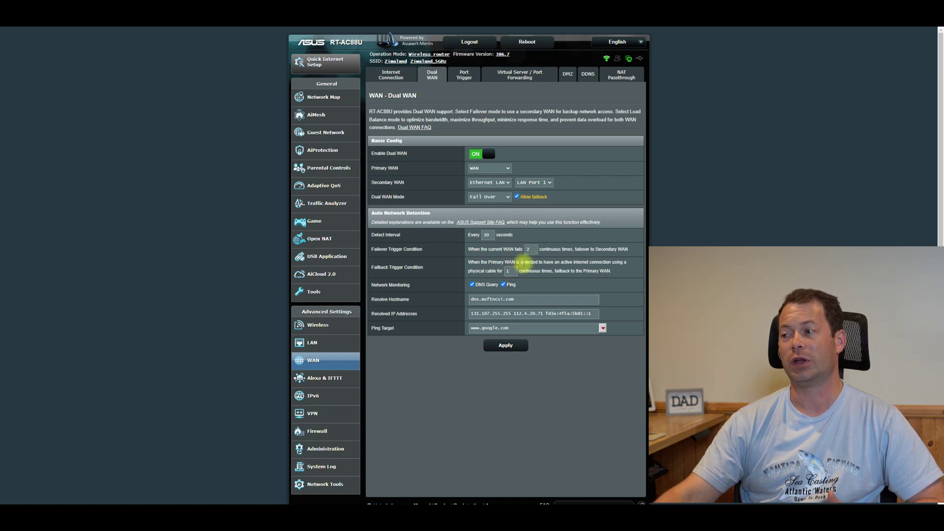
pyautogui.click(508, 271)
pyautogui.click(535, 262)
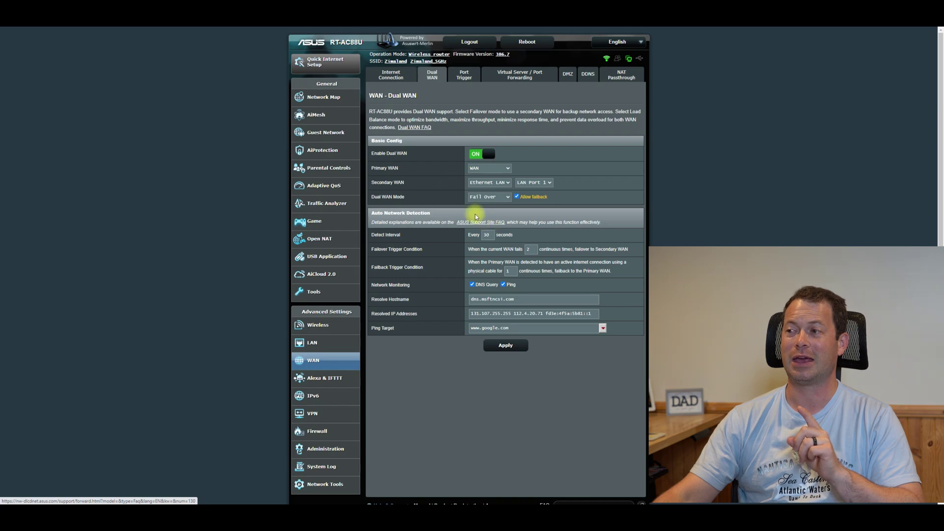
pyautogui.click(395, 78)
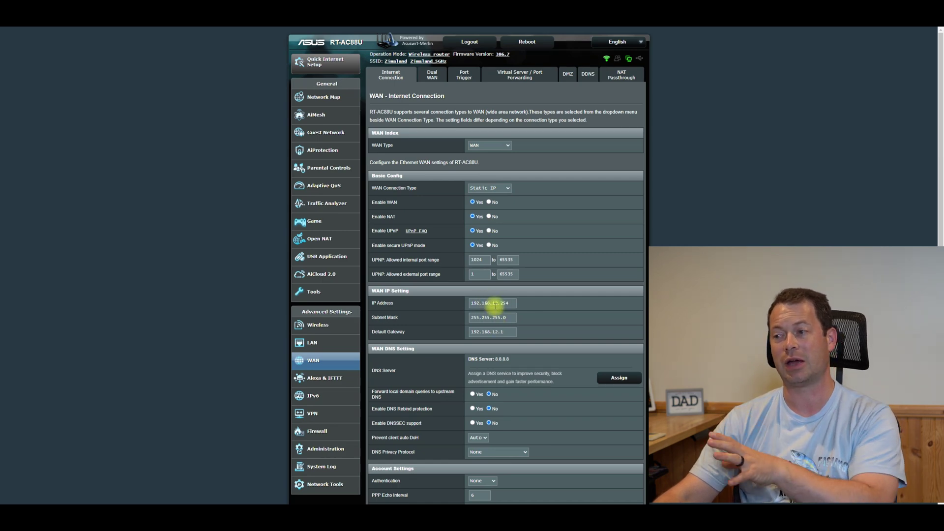
# Step: Browse the Ethernet LAN WAN settings, then return to the primary WAN's Static IP 192.168.12.254 settings
pyautogui.click(495, 146)
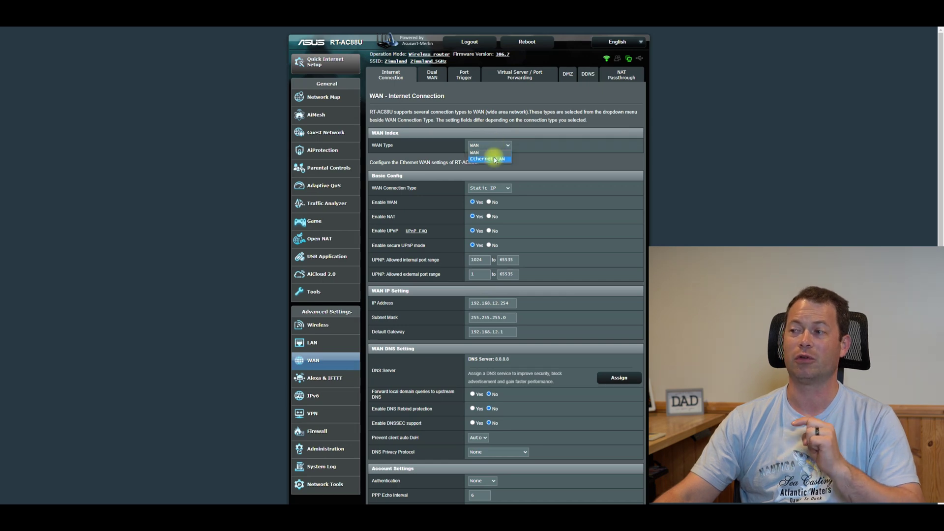
pyautogui.click(495, 159)
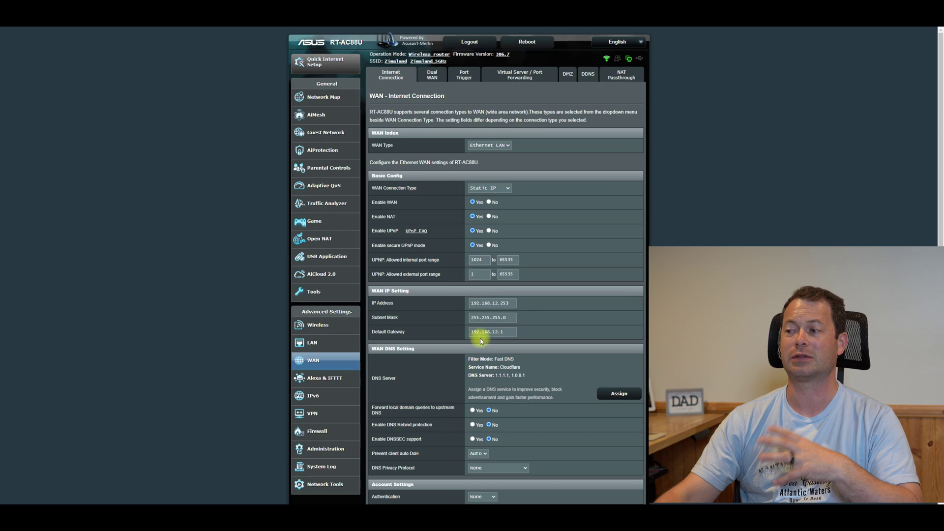
pyautogui.scroll(-3, 506, 347)
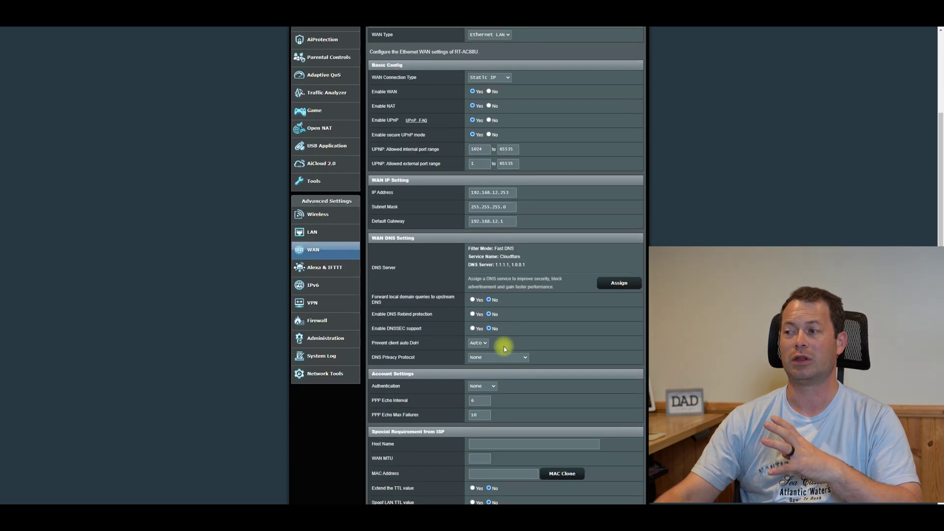
pyautogui.scroll(-1, 503, 349)
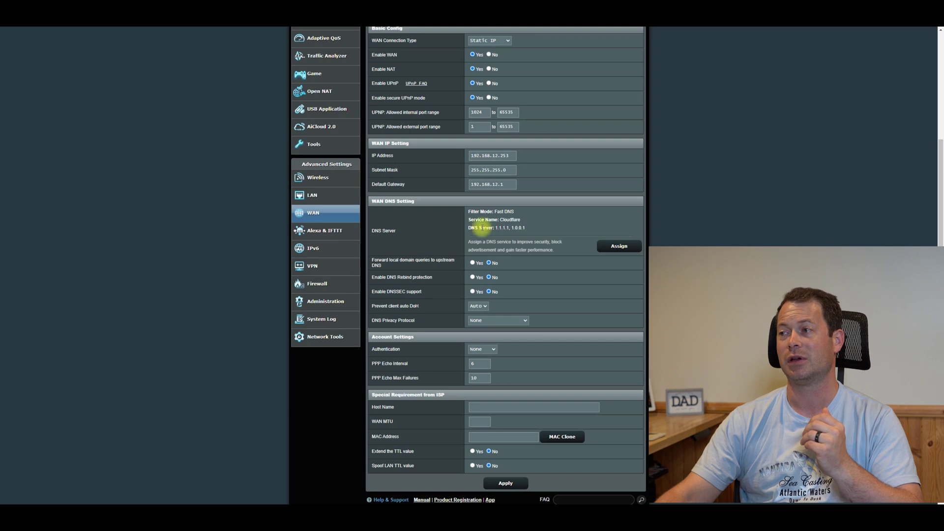
pyautogui.scroll(2, 492, 268)
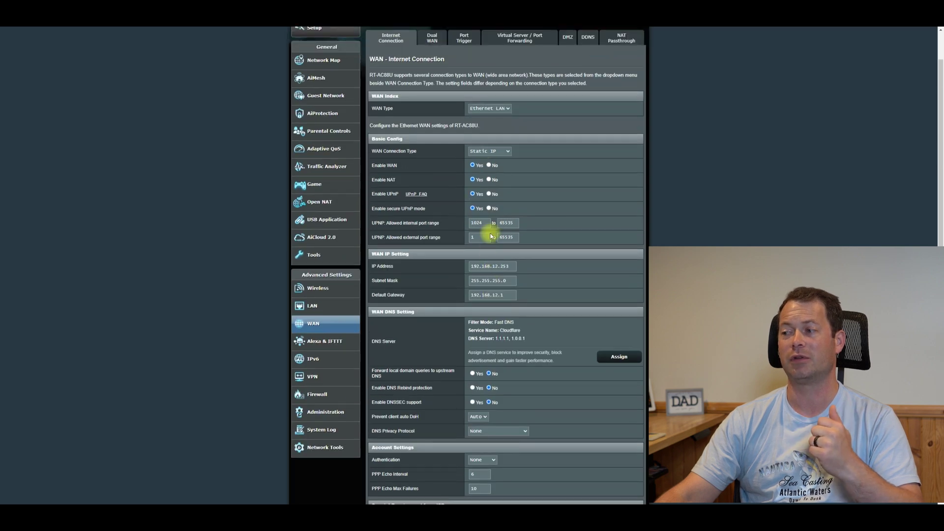
pyautogui.scroll(-2, 489, 255)
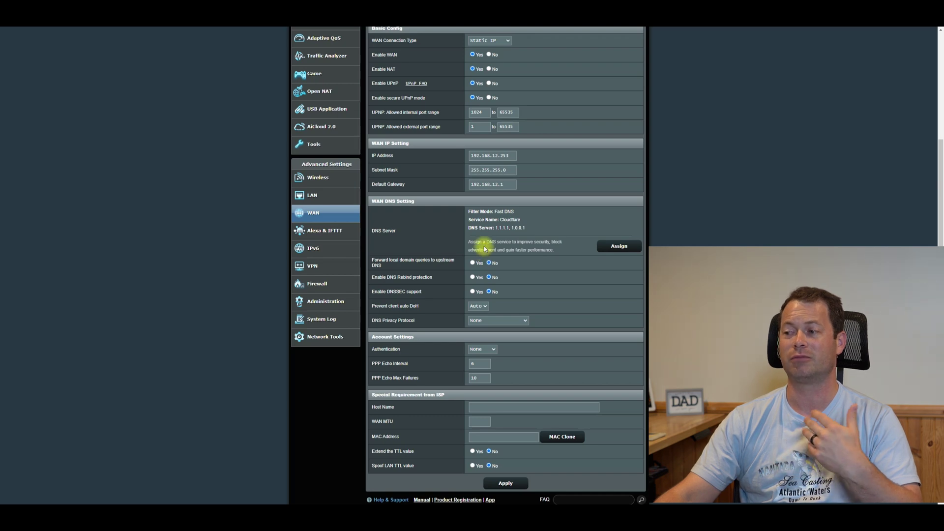
pyautogui.scroll(-1, 483, 241)
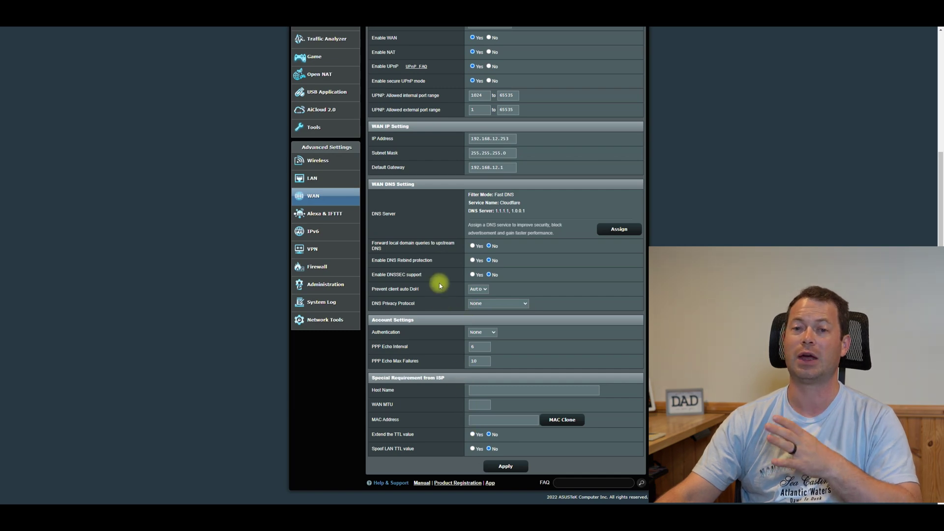
pyautogui.scroll(4, 451, 375)
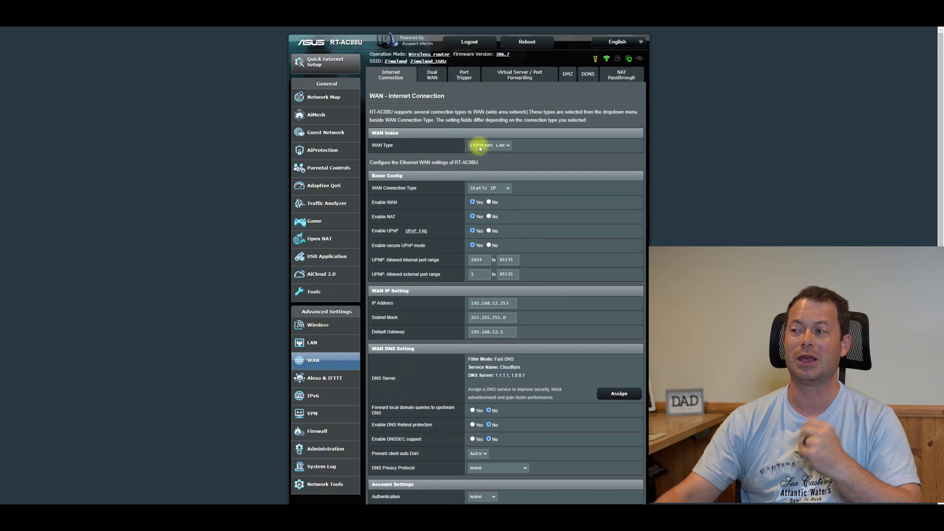
pyautogui.click(480, 146)
pyautogui.click(479, 154)
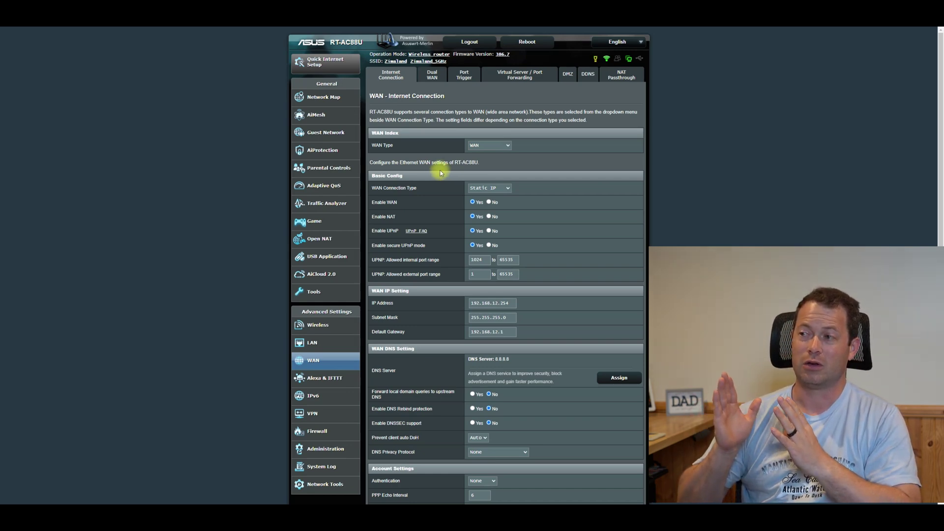
# Step: Check both WAN connections on the Network Map, then return to the Dual WAN settings
pyautogui.click(339, 99)
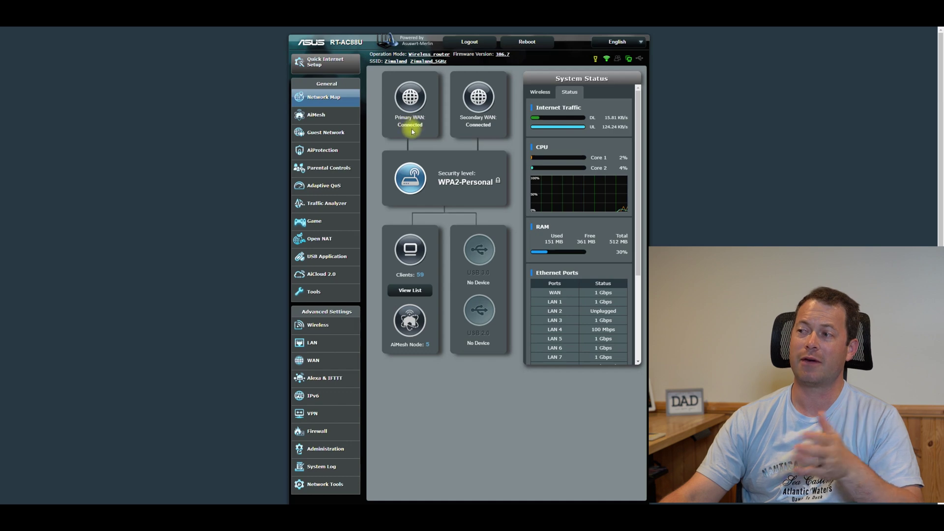
pyautogui.click(330, 371)
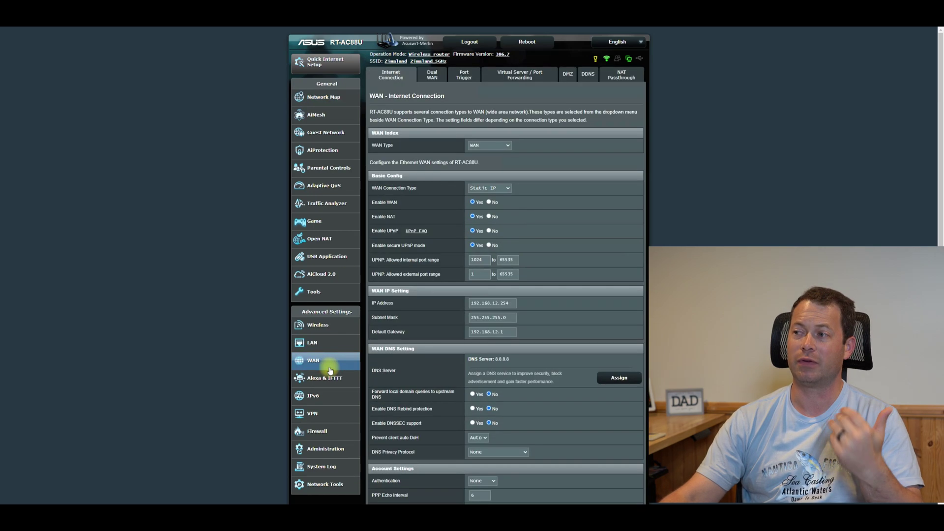
pyautogui.click(437, 78)
# Step: Set Dual WAN Mode to Fail Over, apply it, and confirm the router reboot
pyautogui.click(490, 196)
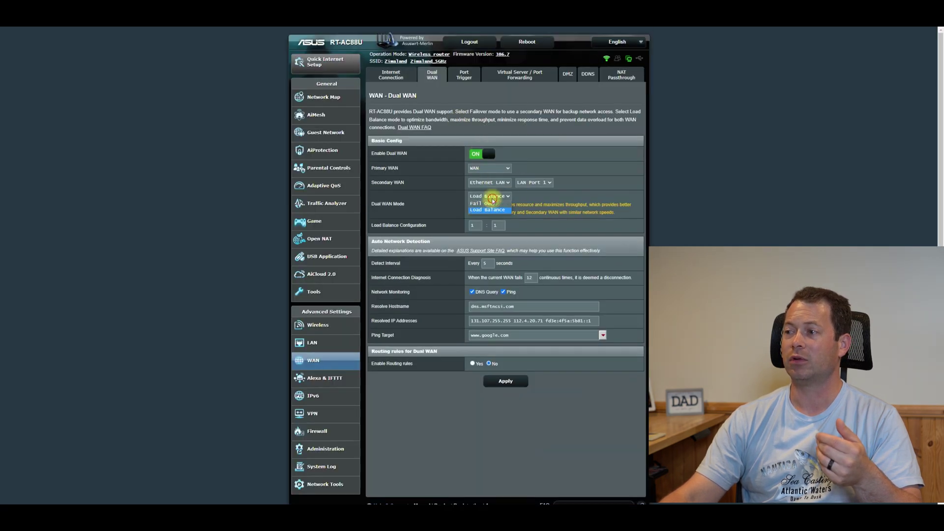
pyautogui.click(490, 205)
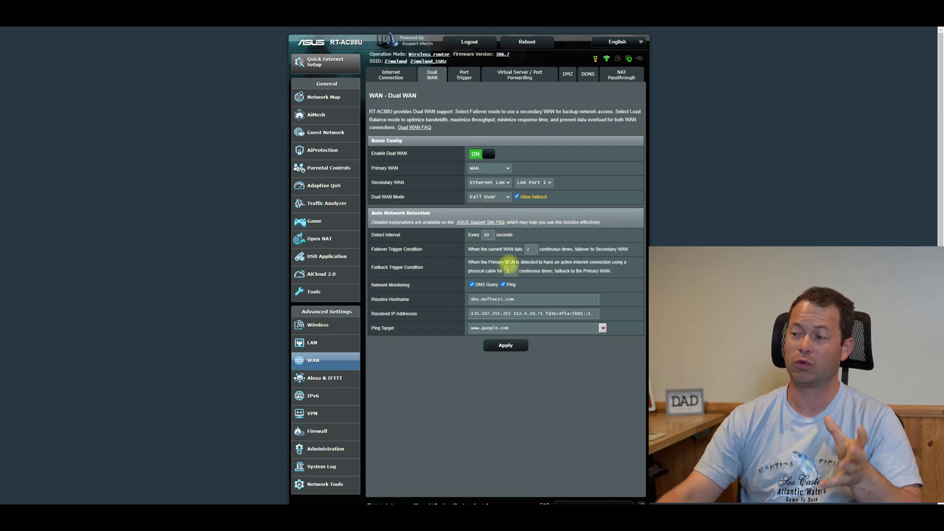
pyautogui.click(505, 346)
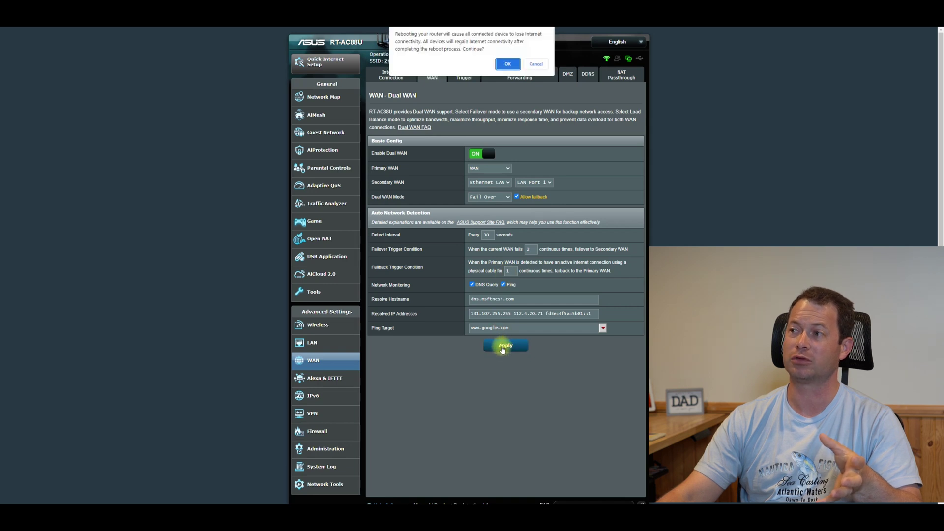
pyautogui.click(507, 64)
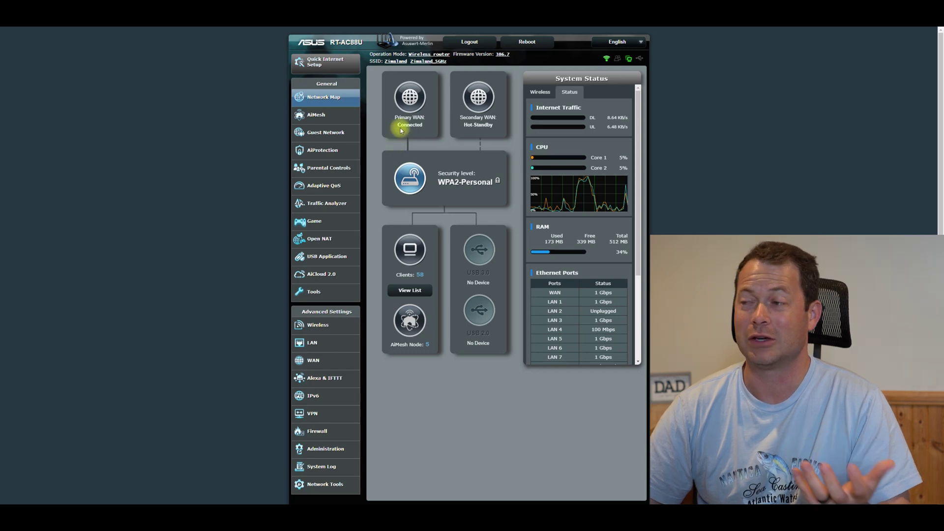
# Step: After the reboot, view the Network Map's Primary WAN status details showing the secondary on Hot-Standby
pyautogui.doubleClick(409, 125)
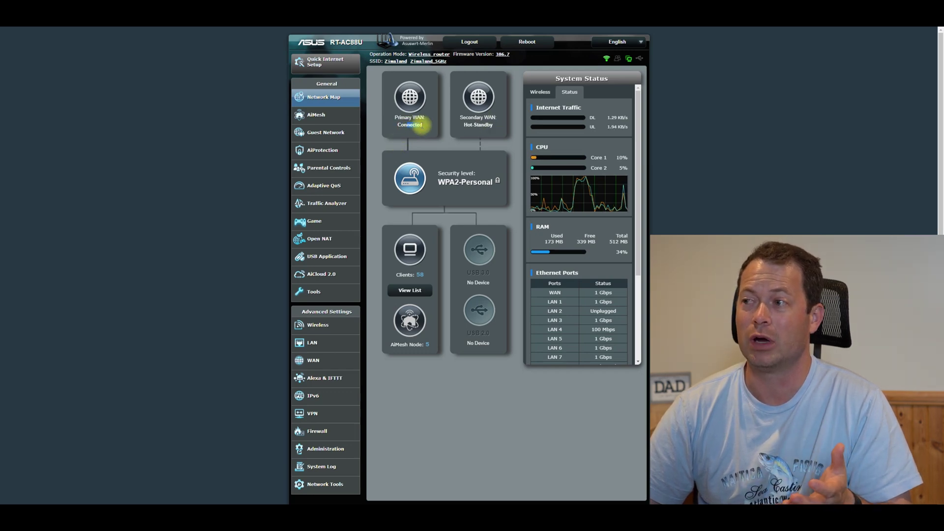
# Step: Display the Secondary WAN status: LAN1, Fail Over, IP 192.168.12.248, gateway 192.168.12.1
pyautogui.click(465, 125)
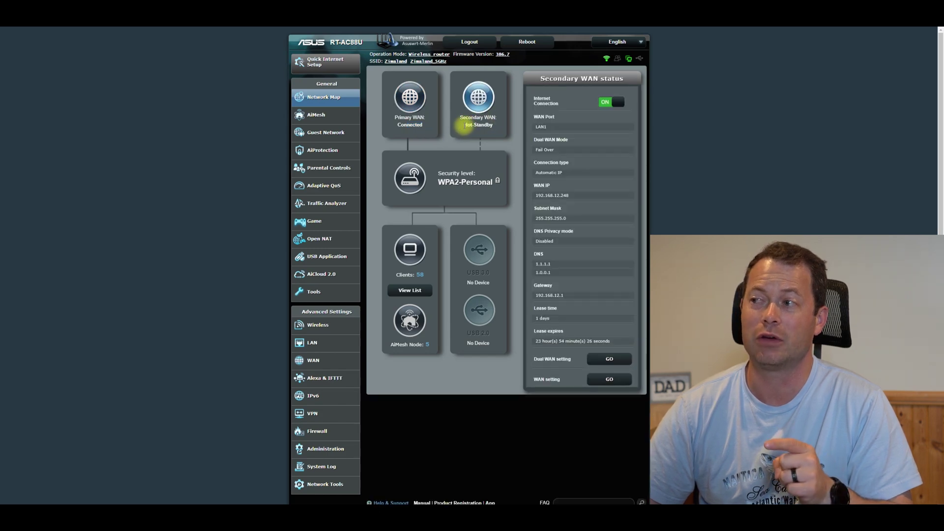
pyautogui.click(473, 118)
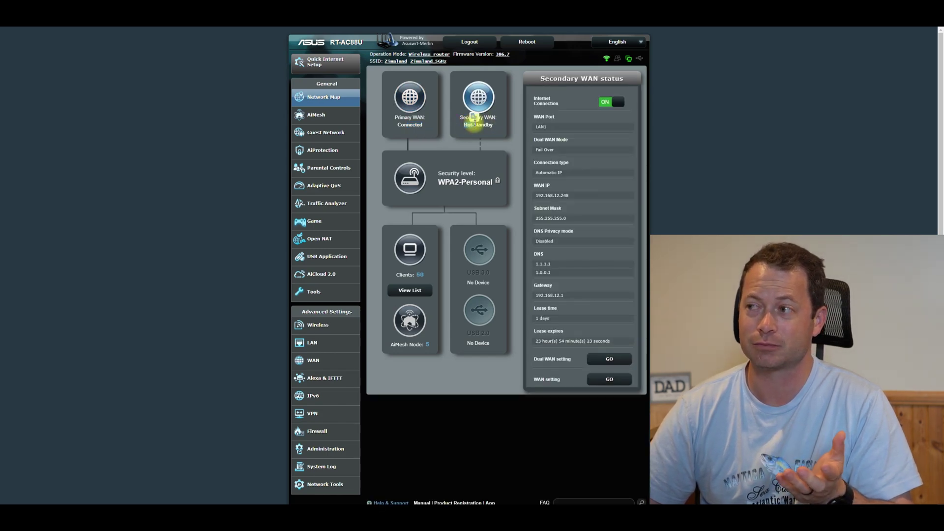
pyautogui.click(464, 124)
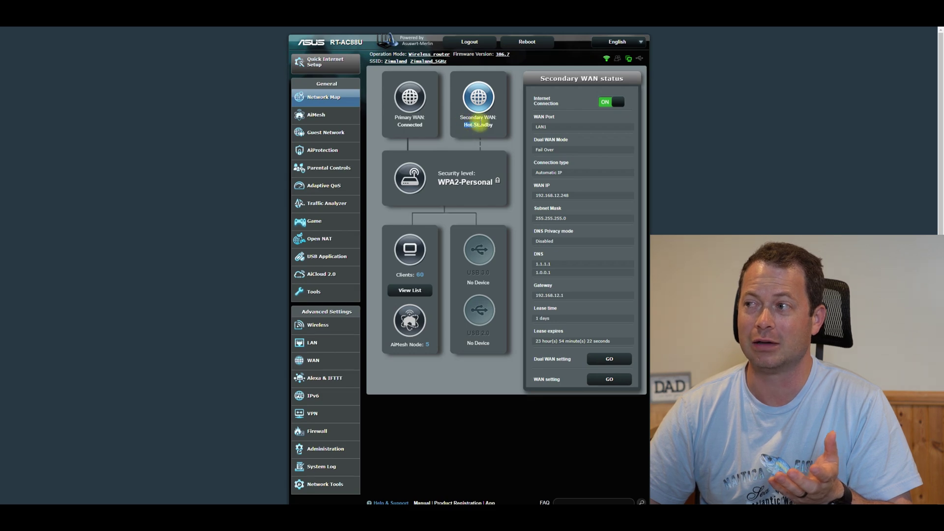